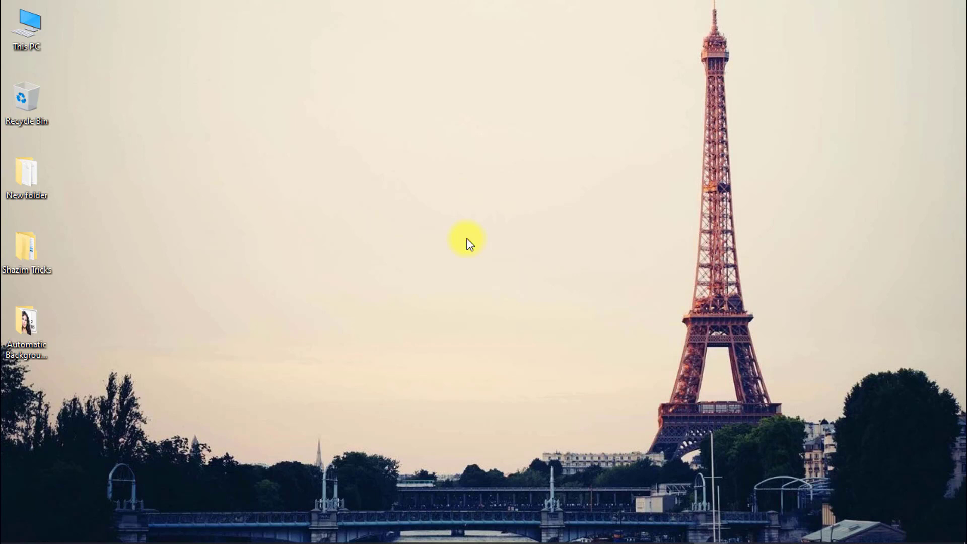
- Switch to Photoshop and open the portrait image 31.jpg
mouse_move(468, 531)
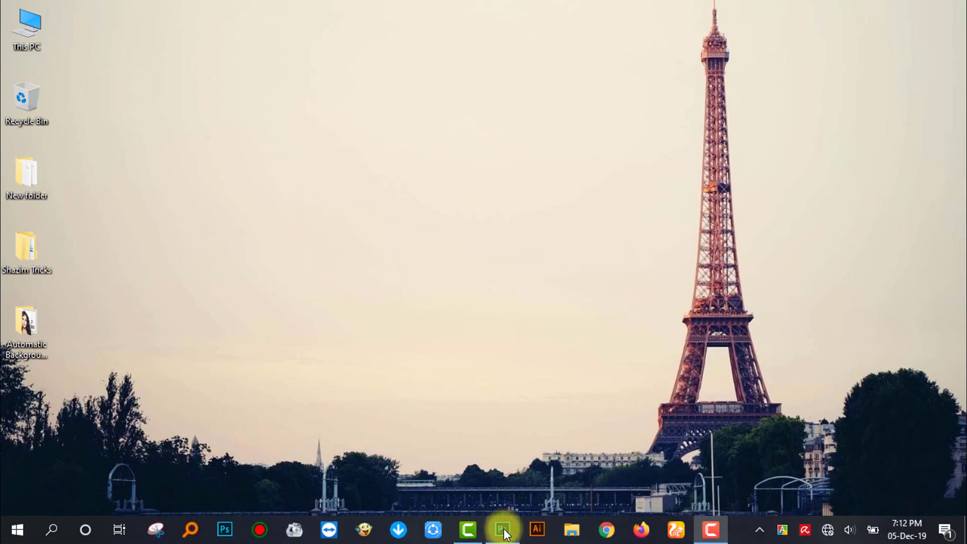
click(503, 531)
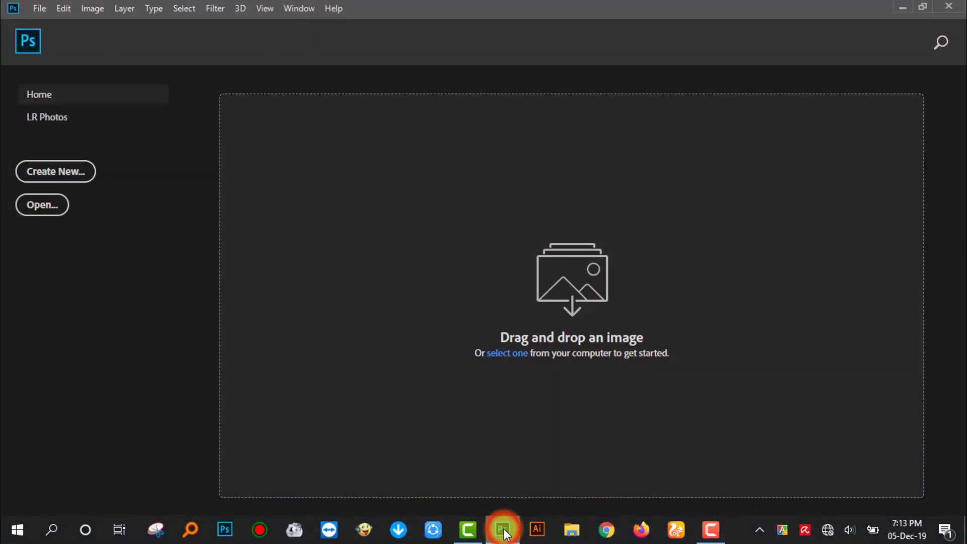
click(39, 9)
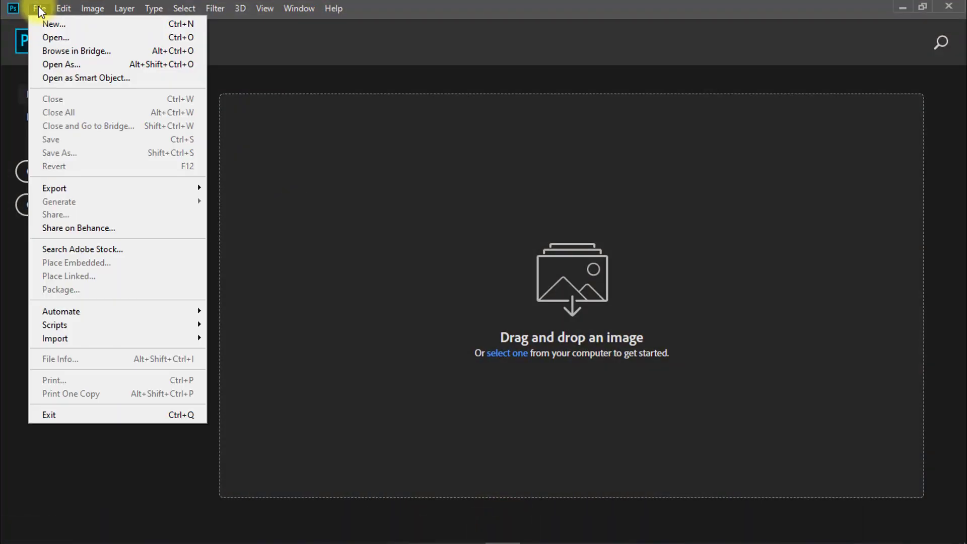
click(51, 37)
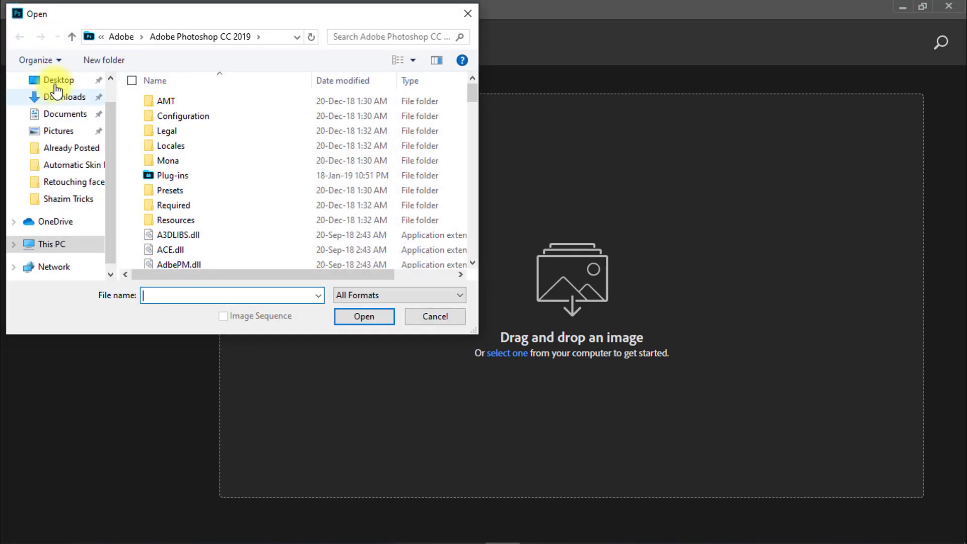
click(370, 313)
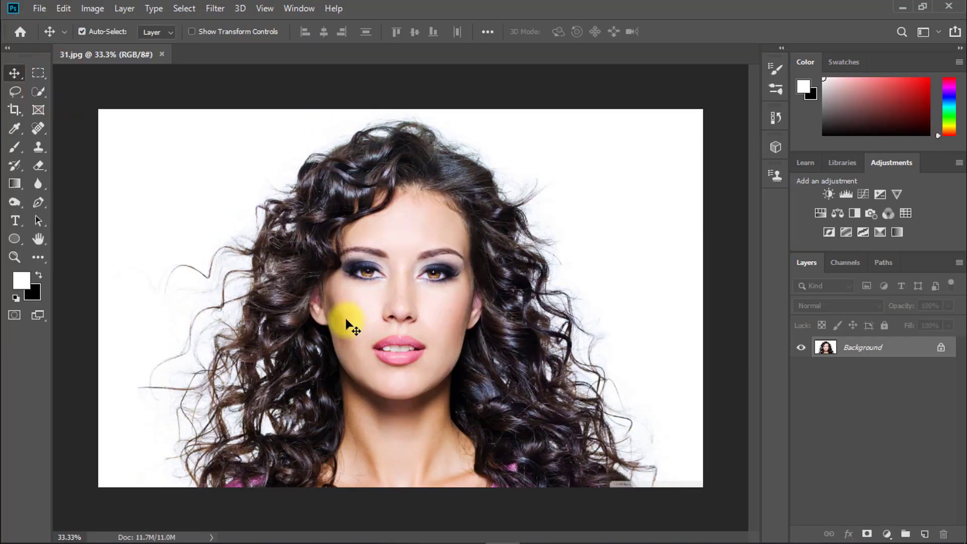
- Display the Actions panel
click(297, 9)
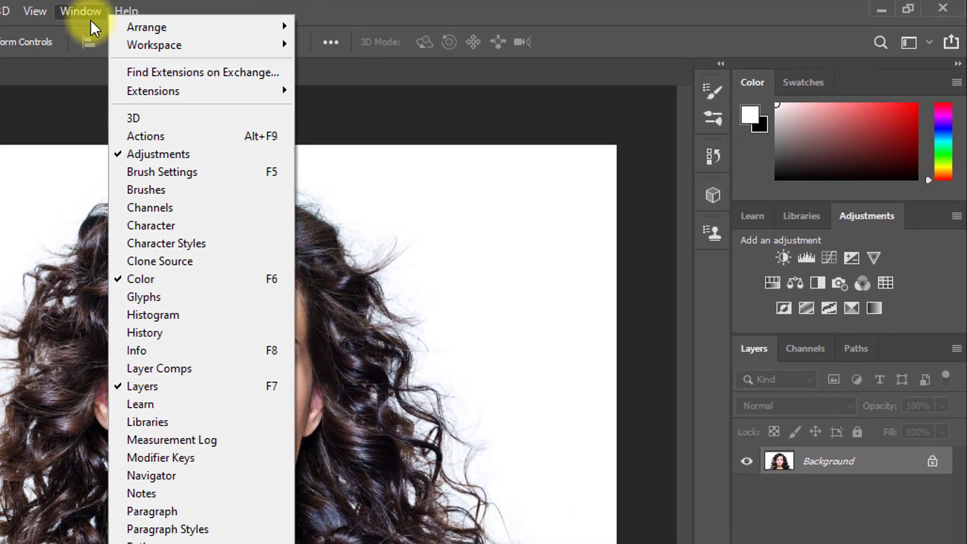
click(207, 132)
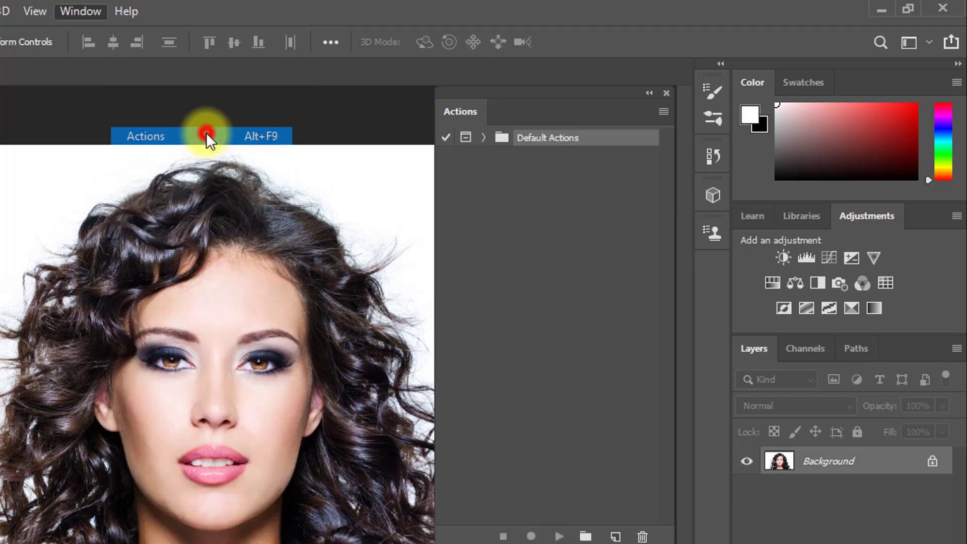
click(669, 113)
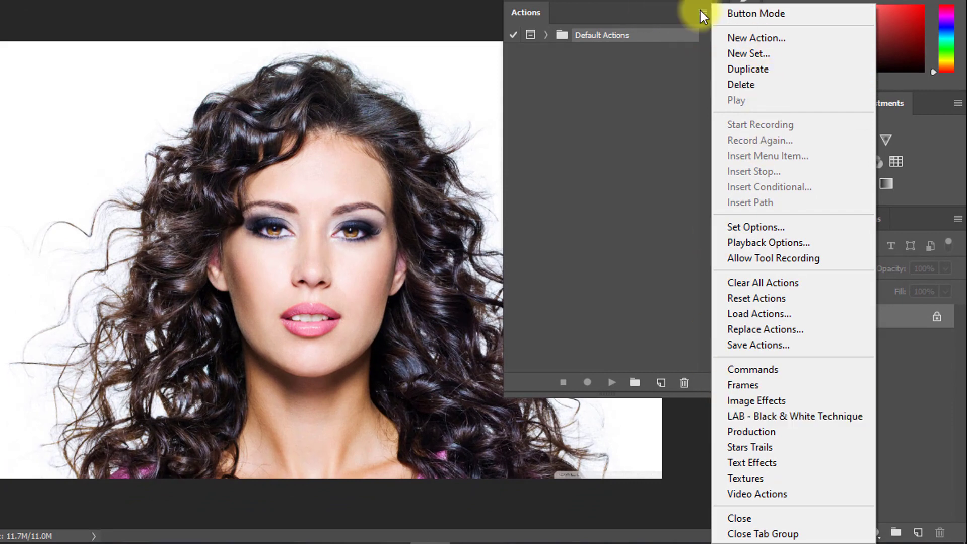
click(801, 311)
click(171, 134)
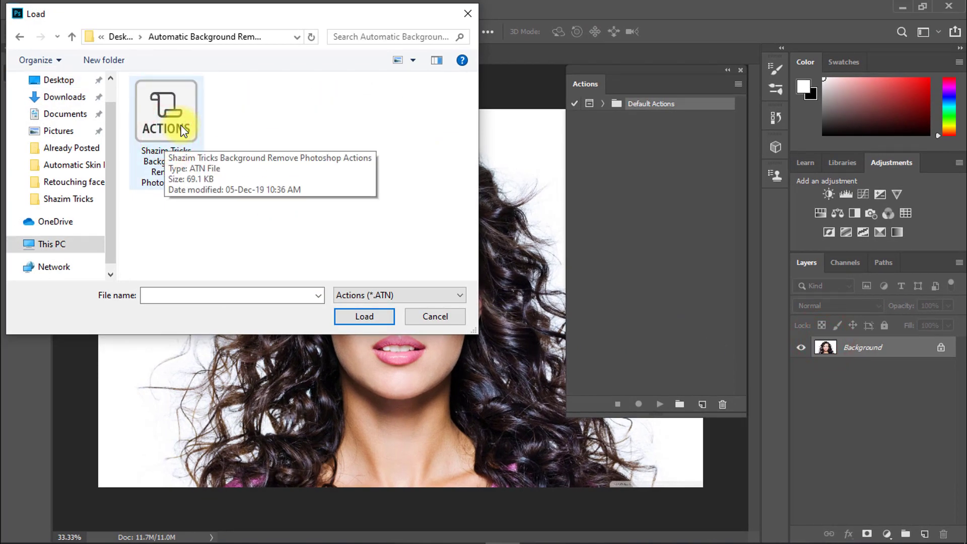
click(181, 126)
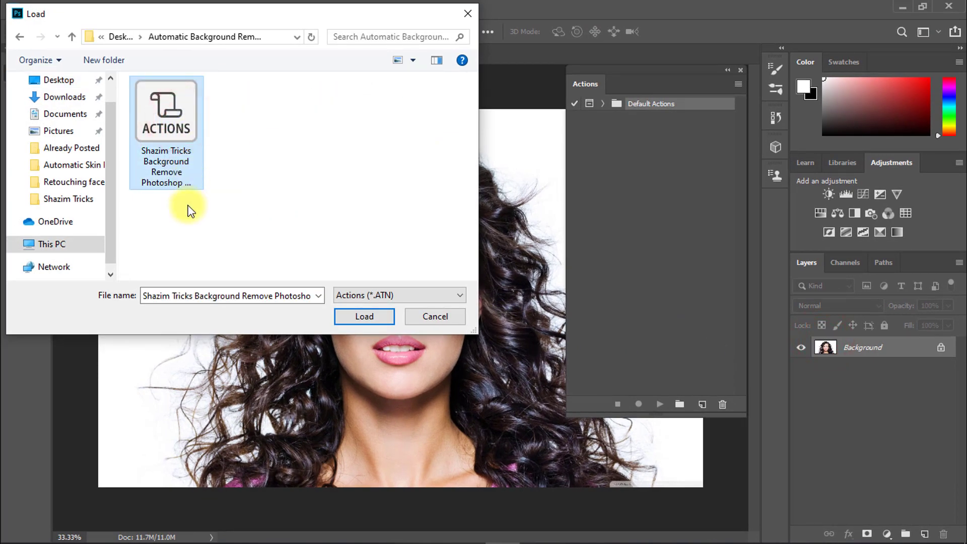
click(469, 13)
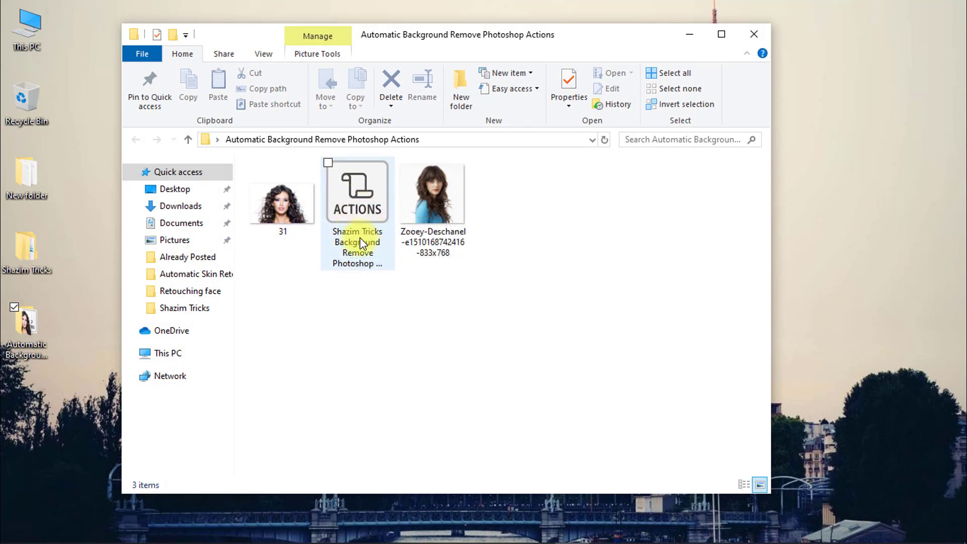
- Load the Shazim Tricks Background Remove Photoshop Actions file into Photoshop from its desktop folder
click(359, 202)
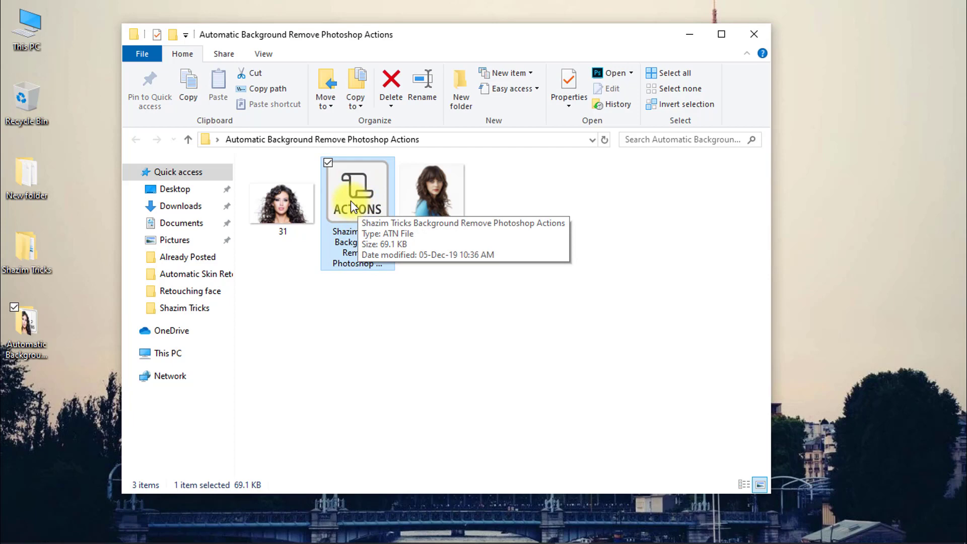
double_click(350, 200)
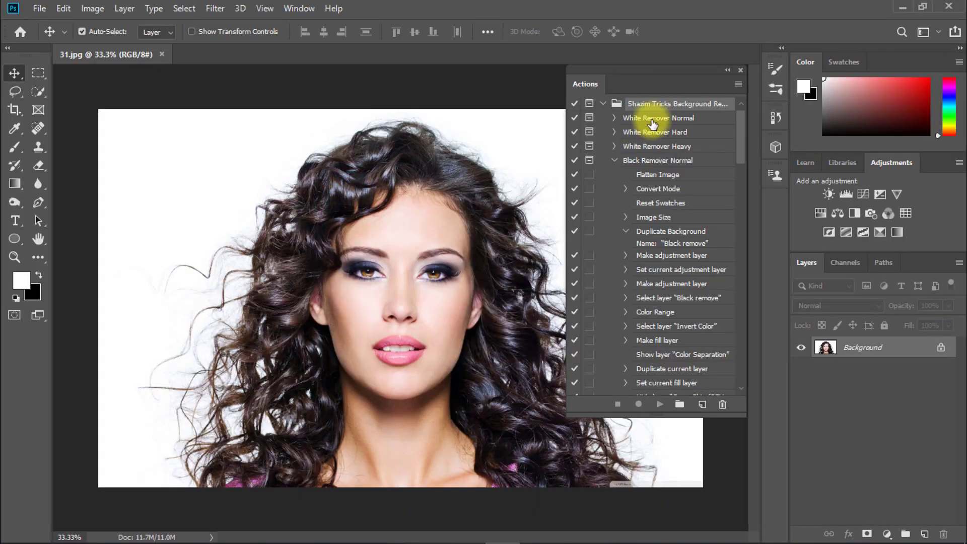
scroll(689, 226, up, 2)
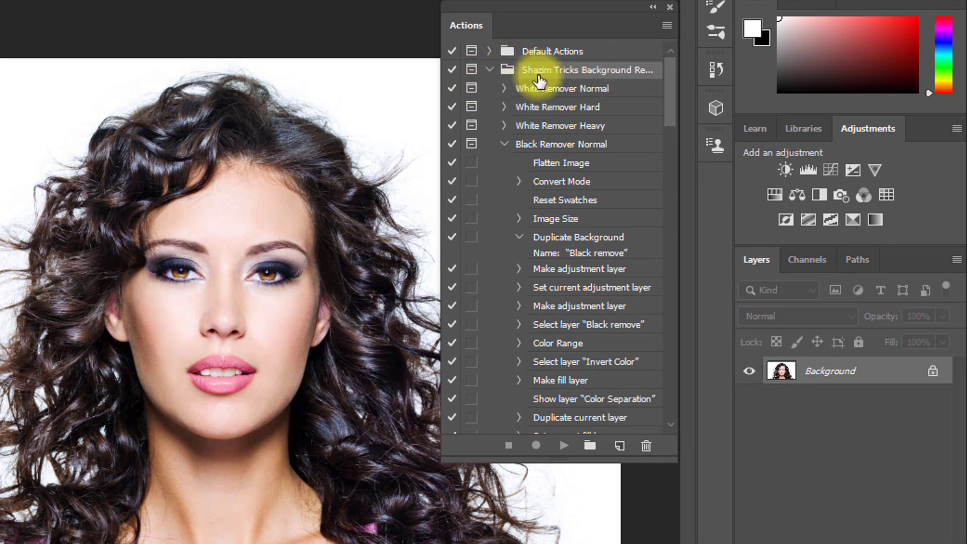
- Collapse the expanded Black Remover actions in the Shazim Tricks set so only the action names are listed
click(564, 89)
click(503, 144)
click(503, 181)
click(504, 181)
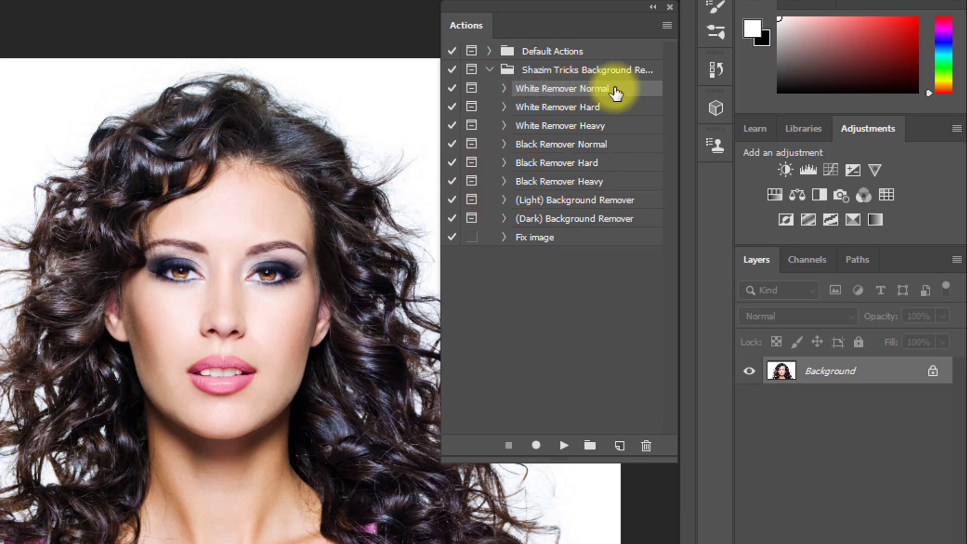
- Run the White Remover Normal action on the 31.jpg portrait
click(559, 107)
click(598, 93)
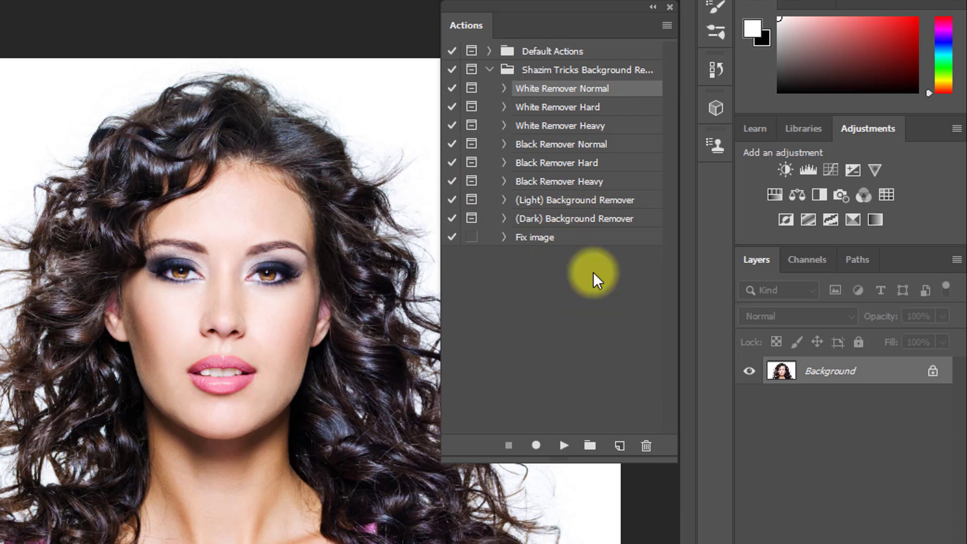
click(555, 145)
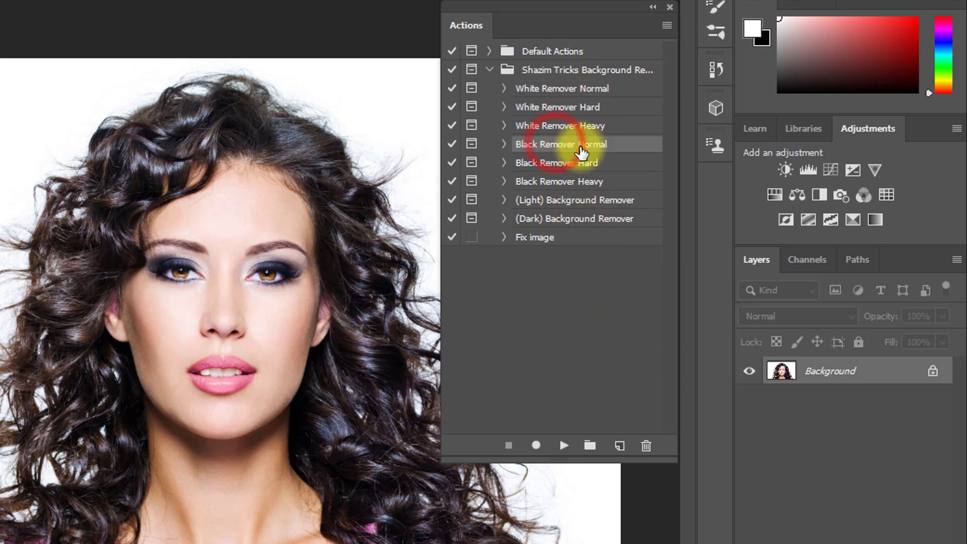
click(547, 89)
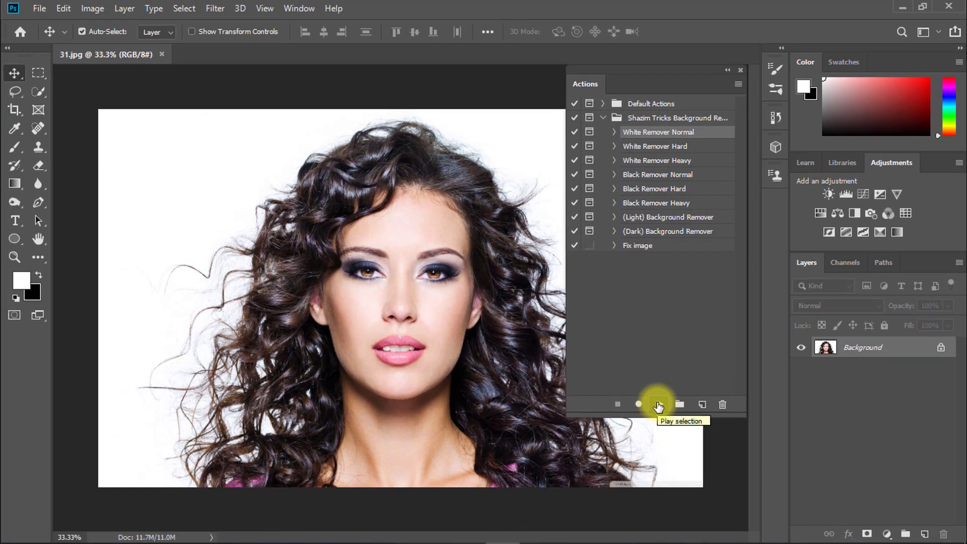
click(658, 405)
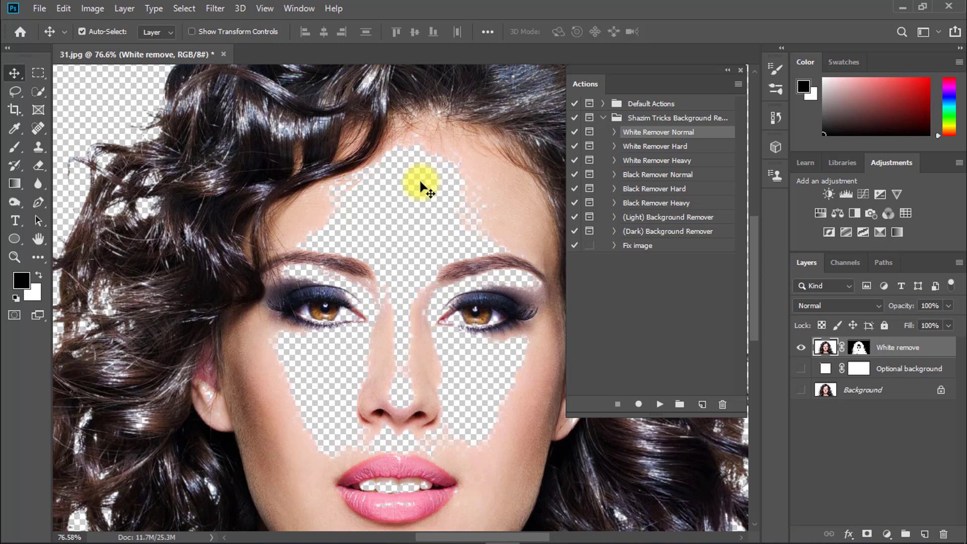
- Paint white on the White remove layer's mask with a 90 px Brush to restore the forehead, eye areas, nose and cheeks
click(861, 346)
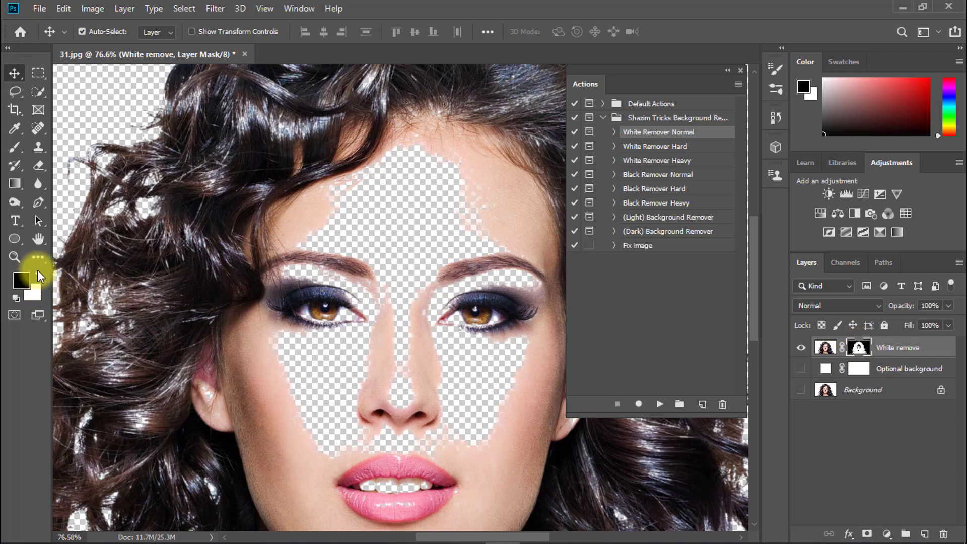
click(41, 272)
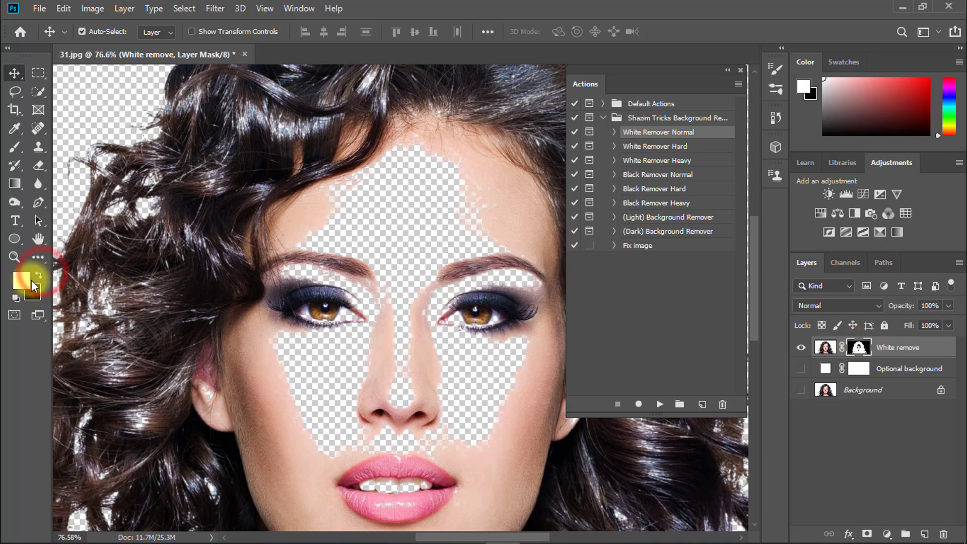
right_click(13, 147)
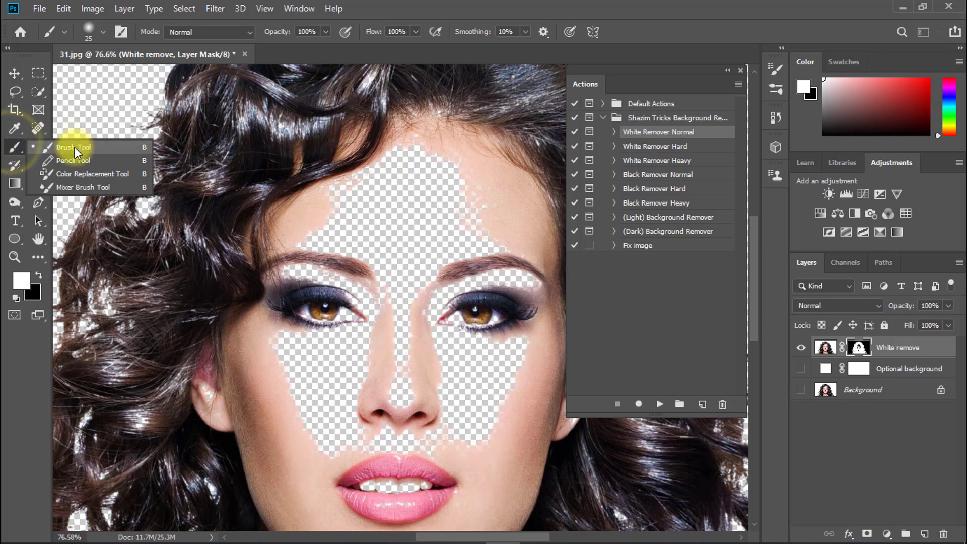
click(74, 147)
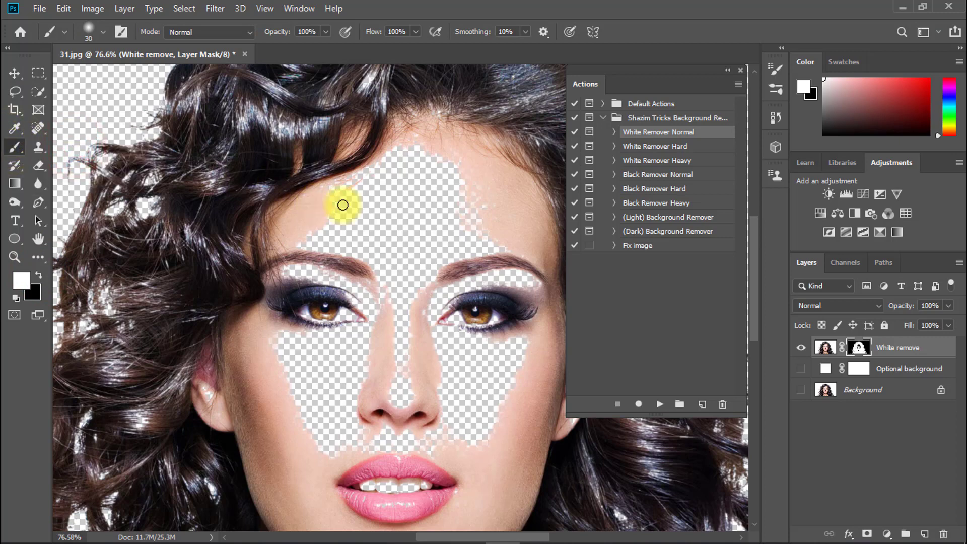
key(bracketright)
key(bracketright)
key(bracketright)
key(bracketright)
key(bracketright)
key(bracketright)
mouse_move(443, 176)
mouse_down()
mouse_move(458, 216)
mouse_move(369, 201)
mouse_move(421, 229)
mouse_up()
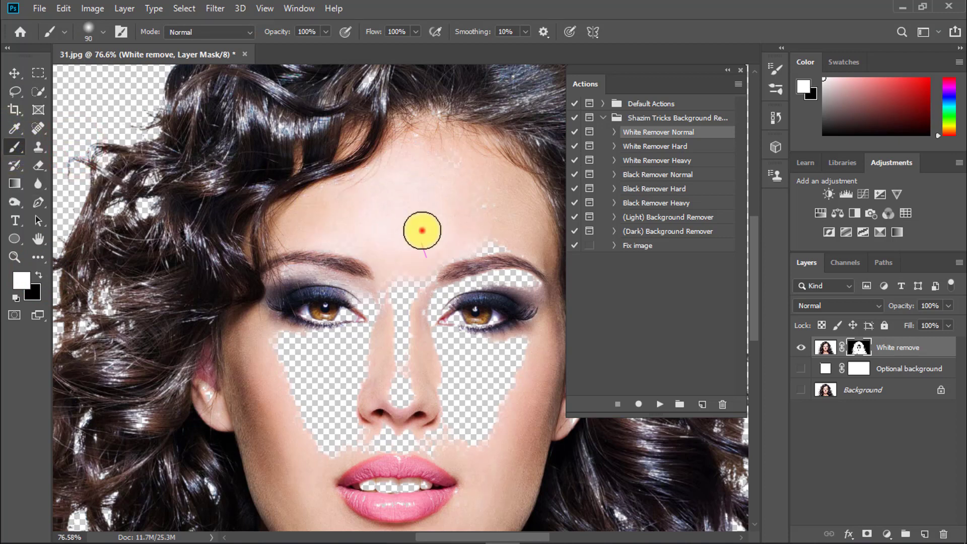
click(436, 213)
mouse_move(460, 192)
mouse_down()
mouse_move(488, 244)
mouse_move(460, 263)
mouse_move(504, 286)
mouse_move(270, 384)
mouse_move(308, 384)
mouse_move(311, 416)
mouse_move(349, 453)
mouse_move(440, 453)
mouse_move(444, 419)
mouse_up()
- Paint over the remaining transparent specks on the face in the mask at 100% opacity and flow
click(383, 35)
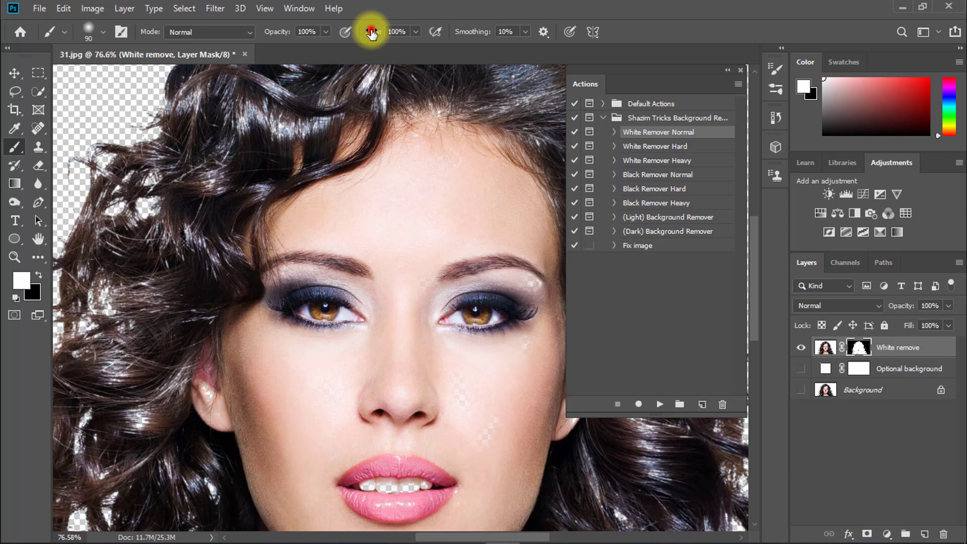
click(373, 32)
click(276, 32)
drag(403, 345, 382, 252)
mouse_move(440, 180)
mouse_down()
mouse_move(354, 484)
mouse_move(366, 166)
mouse_up()
- Enlarge the brush to 200 px and paint the mask white over the transparent patches on the shoulders and chest
key(])
key(])
key(])
key(])
key(])
drag(257, 386, 242, 404)
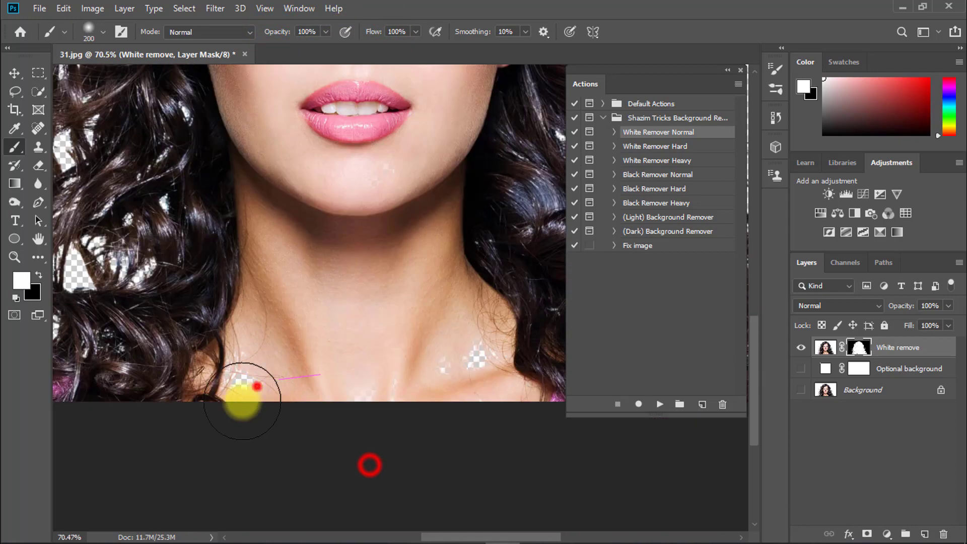
click(238, 378)
drag(322, 369, 320, 315)
scroll(319, 297, down, 4)
drag(298, 167, 286, 164)
scroll(282, 166, down, 1)
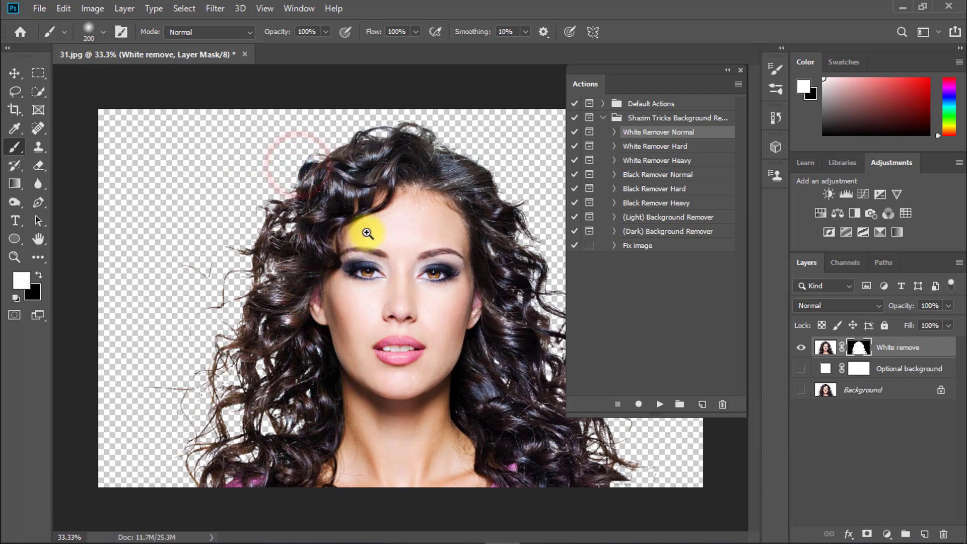
drag(365, 229, 378, 235)
drag(386, 285, 308, 255)
key([)
key([)
key([)
key([)
key([)
key([)
key([)
key([)
key([)
key([)
key([)
key([)
key([)
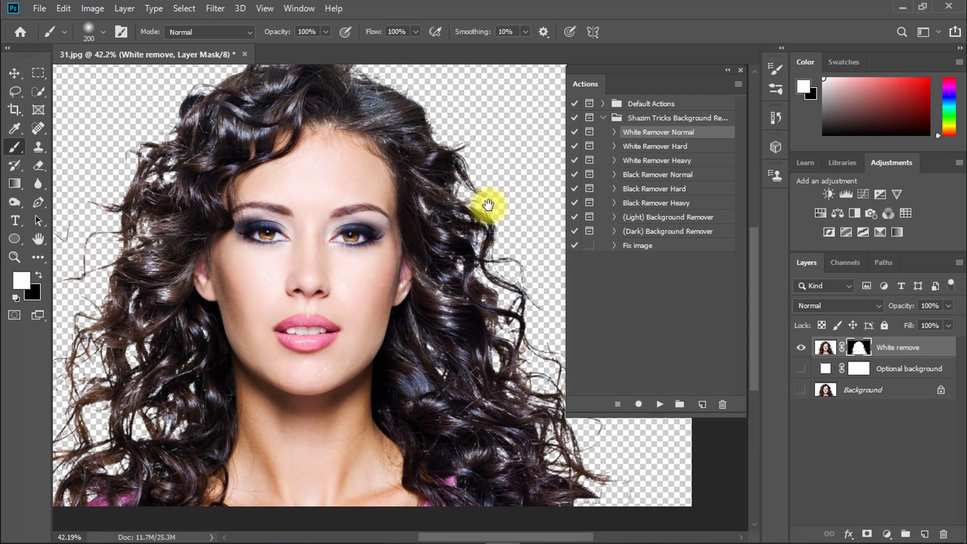
mouse_move(422, 223)
mouse_down()
mouse_move(439, 222)
mouse_move(414, 222)
mouse_up()
click(39, 8)
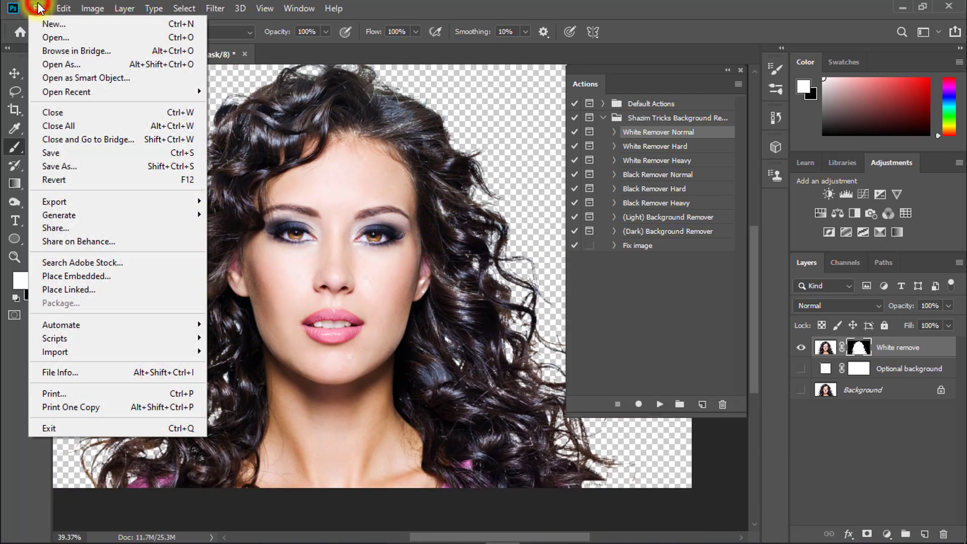
click(45, 36)
click(340, 116)
click(364, 316)
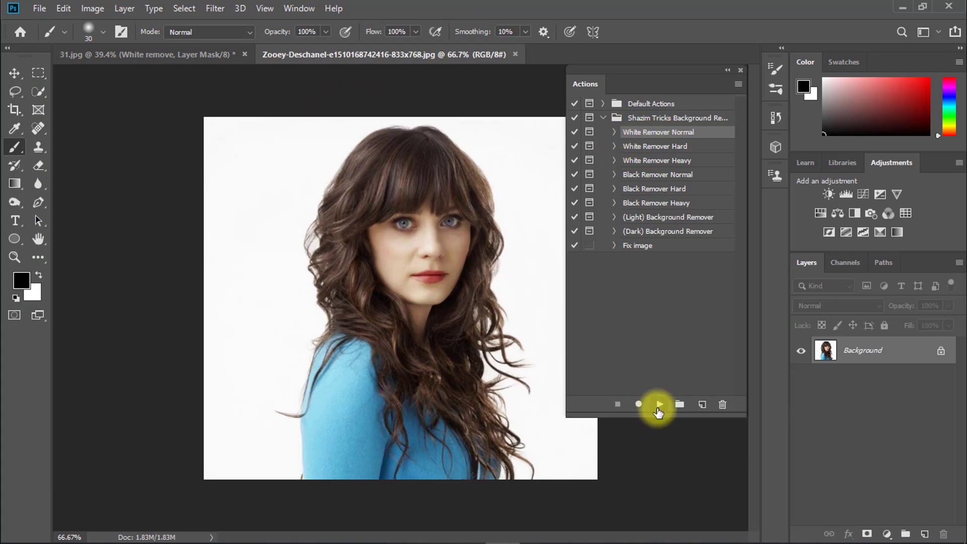
click(659, 405)
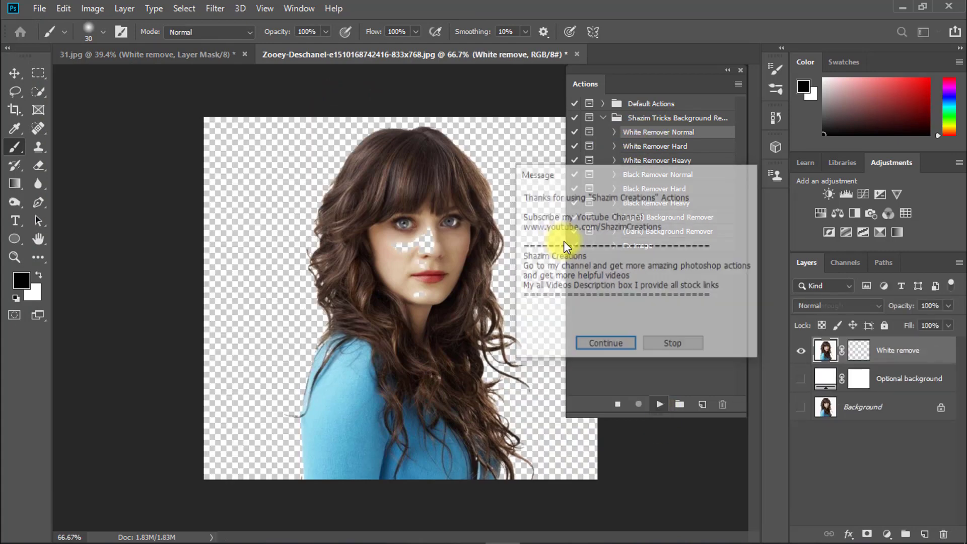
click(600, 343)
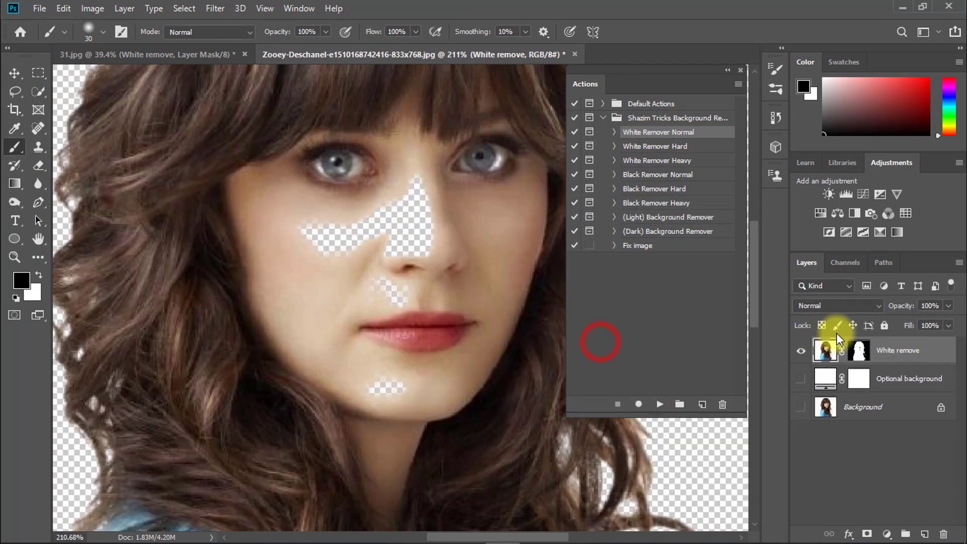
- Paint white on the White remove layer's mask with a 30 px Brush to restore the nose and cheek
click(859, 351)
key(x)
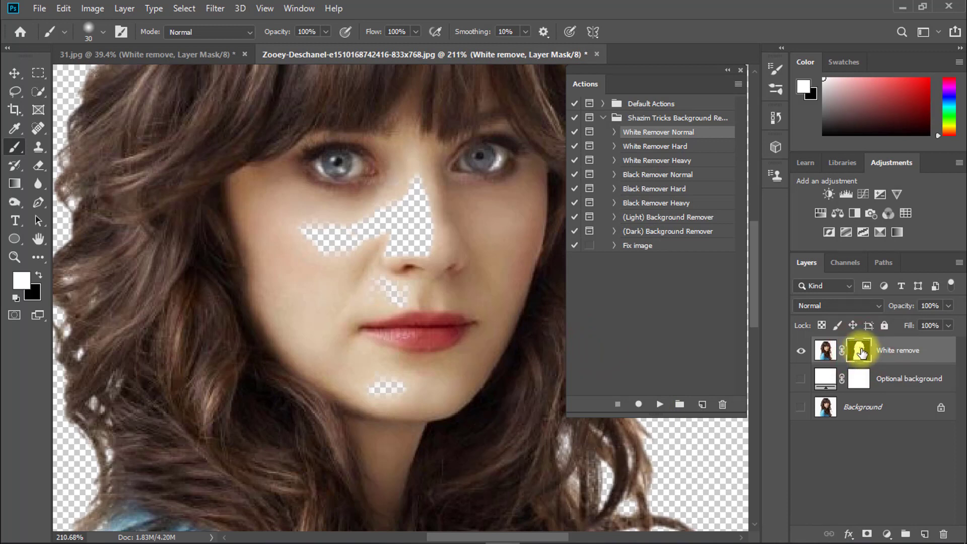
click(22, 281)
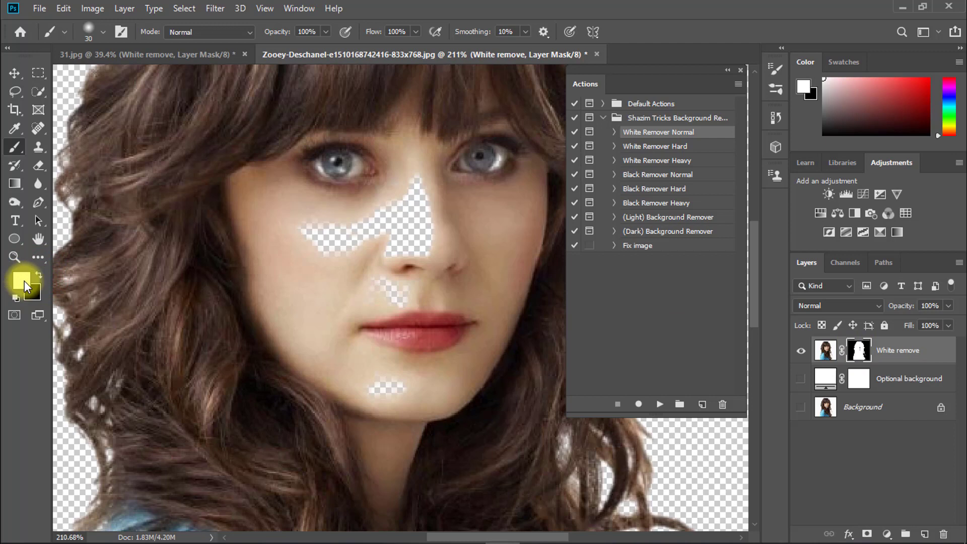
right_click(15, 147)
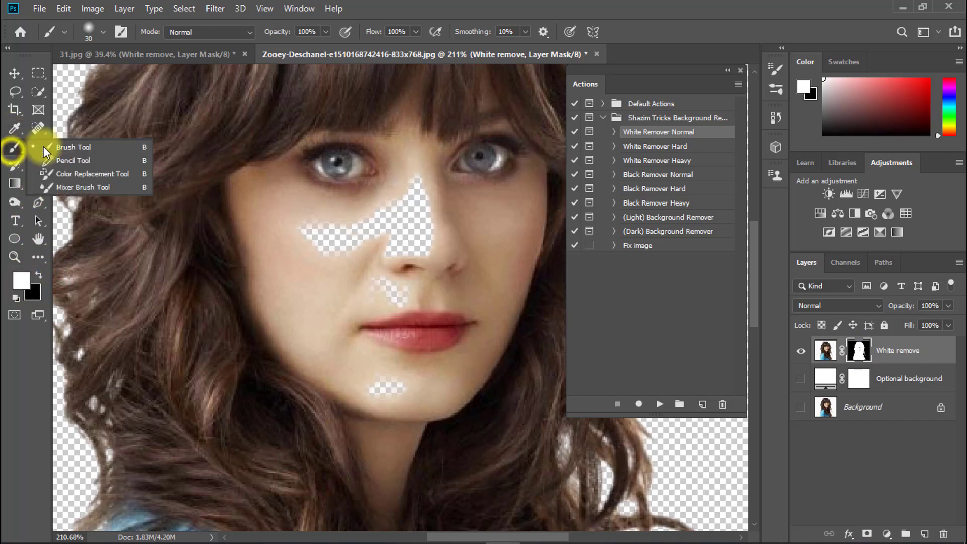
click(60, 147)
drag(404, 175, 407, 214)
drag(416, 201, 409, 240)
mouse_move(419, 208)
mouse_down()
mouse_move(419, 239)
mouse_move(419, 227)
mouse_move(386, 243)
mouse_up()
mouse_move(377, 250)
mouse_down()
mouse_move(370, 236)
mouse_move(370, 251)
mouse_up()
drag(388, 231, 352, 239)
mouse_move(316, 235)
mouse_down()
mouse_move(337, 263)
mouse_move(340, 251)
mouse_up()
drag(347, 239, 307, 245)
- Paint the mask white over the remaining transparent patches on the lower cheek, upper lip and chin
mouse_move(316, 250)
mouse_down()
mouse_move(302, 225)
mouse_move(380, 277)
mouse_up()
drag(401, 289, 444, 316)
mouse_move(364, 378)
mouse_down()
mouse_move(440, 391)
mouse_move(420, 466)
mouse_up()
mouse_move(397, 301)
mouse_down()
mouse_move(403, 345)
mouse_move(393, 331)
mouse_up()
drag(417, 337, 334, 158)
mouse_move(406, 411)
mouse_down()
mouse_move(406, 312)
mouse_move(417, 282)
mouse_move(352, 370)
mouse_up()
drag(345, 375, 352, 226)
drag(380, 272, 298, 238)
click(457, 215)
drag(454, 217, 442, 243)
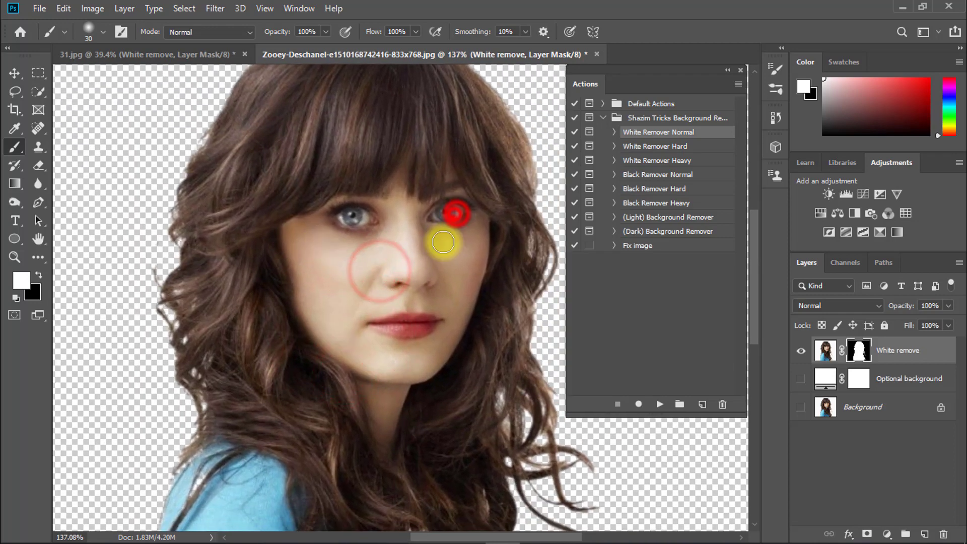
drag(328, 227, 460, 171)
drag(429, 323, 429, 358)
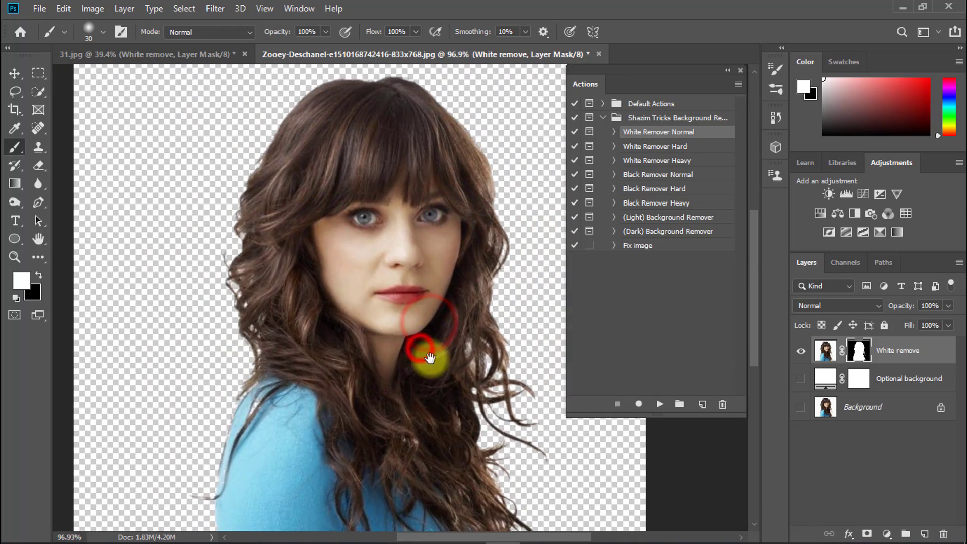
drag(418, 393, 399, 202)
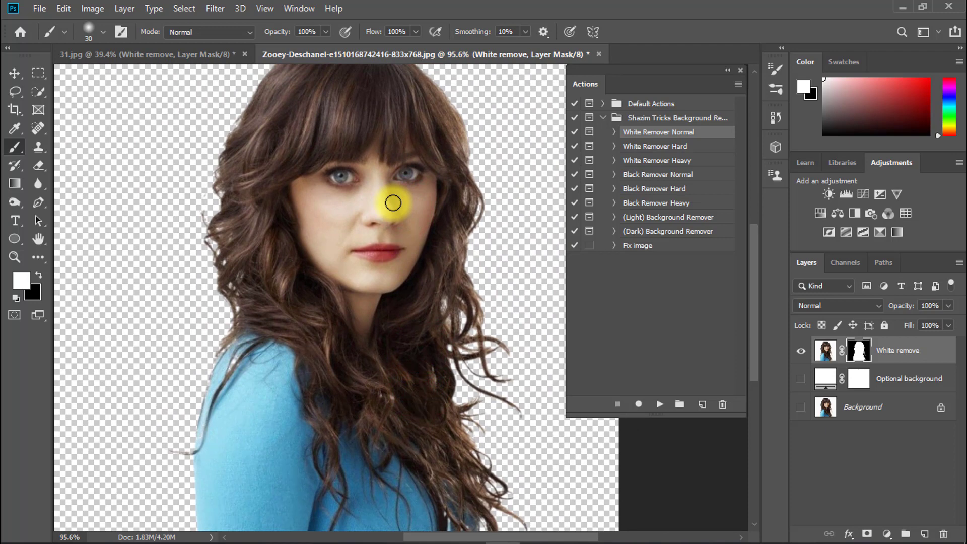
- Return to the 31.jpg document and close the Actions panel
click(204, 54)
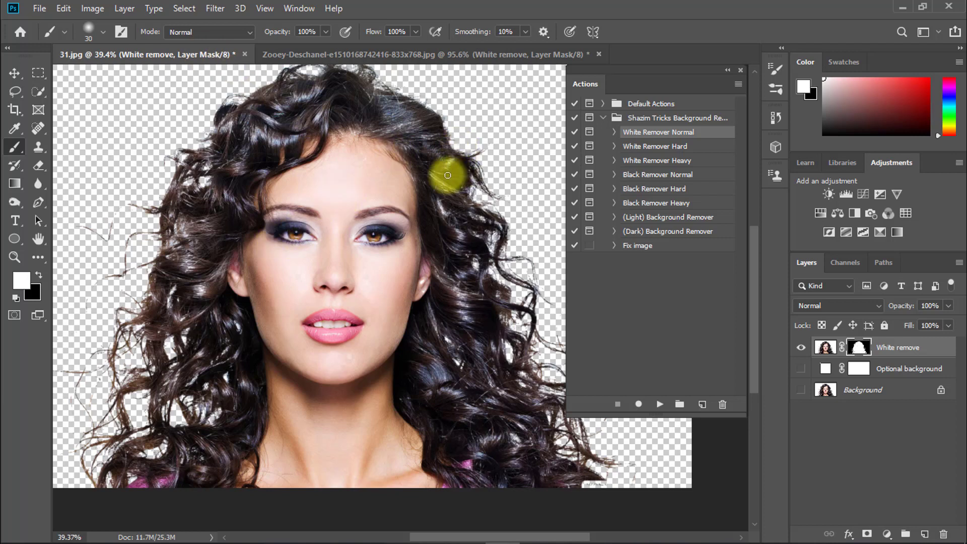
click(738, 69)
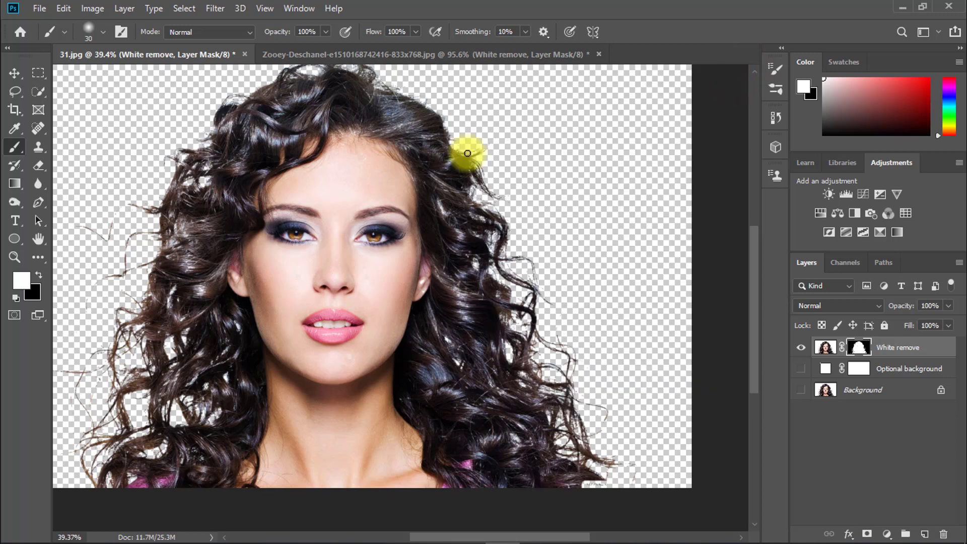